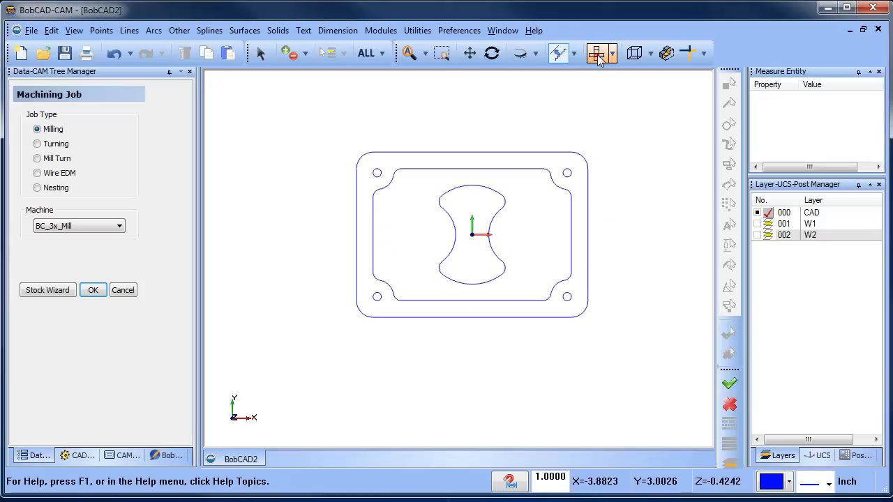
- Define rectangular stock for the milling job, sized automatically from the workspace bounding box
scroll(484, 247, up, 2)
middle_drag(479, 260, 462, 277)
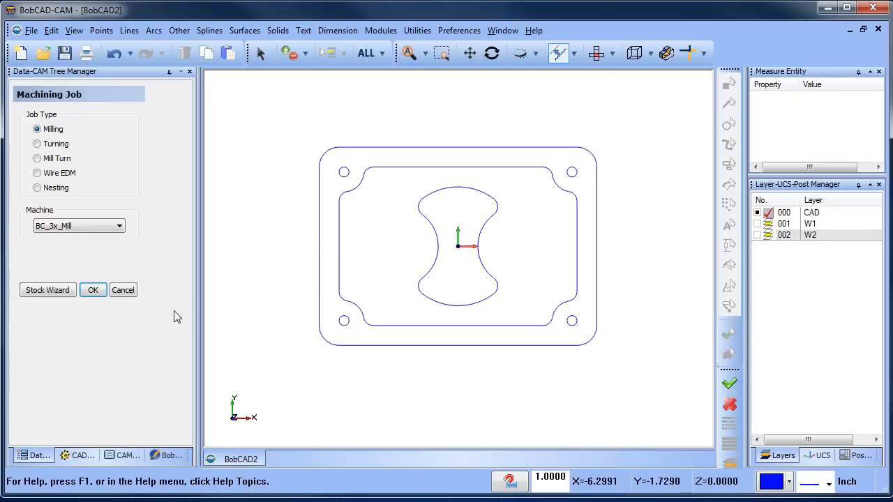
click(52, 292)
click(102, 231)
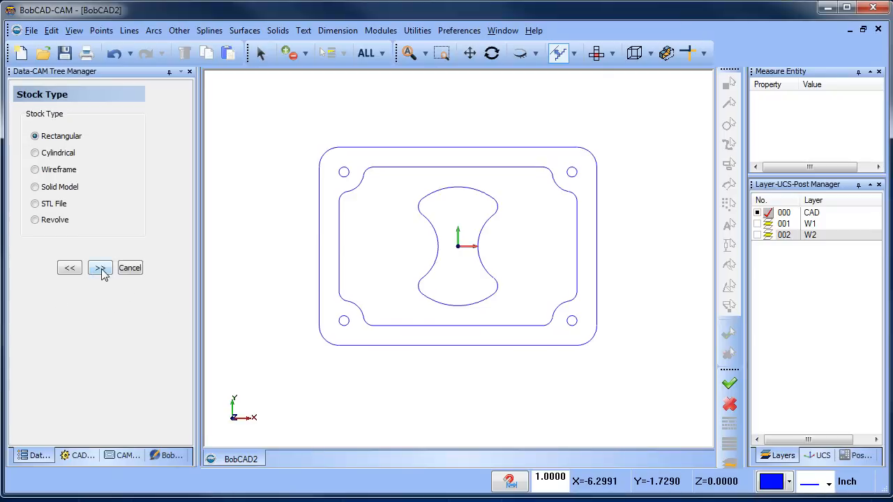
click(99, 268)
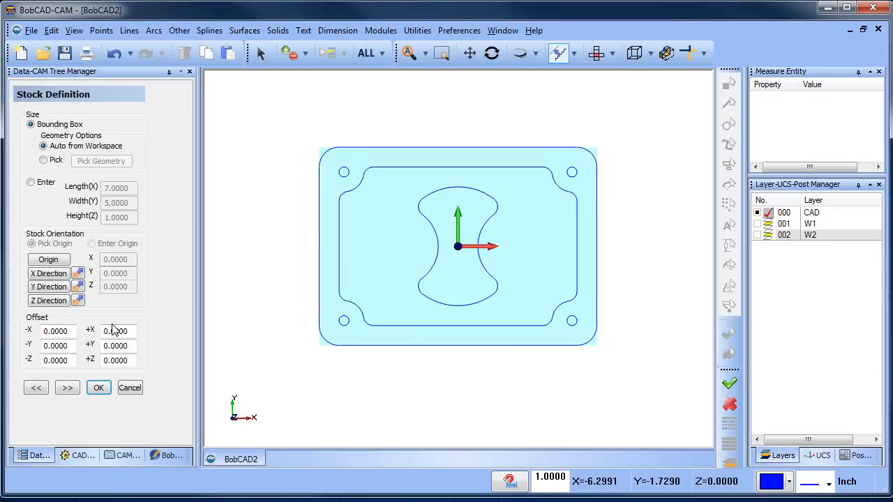
click(67, 387)
- Place the machining origin on the stock's top face at the -X, +Y corner and finish the machine setup
middle_drag(432, 305, 467, 296)
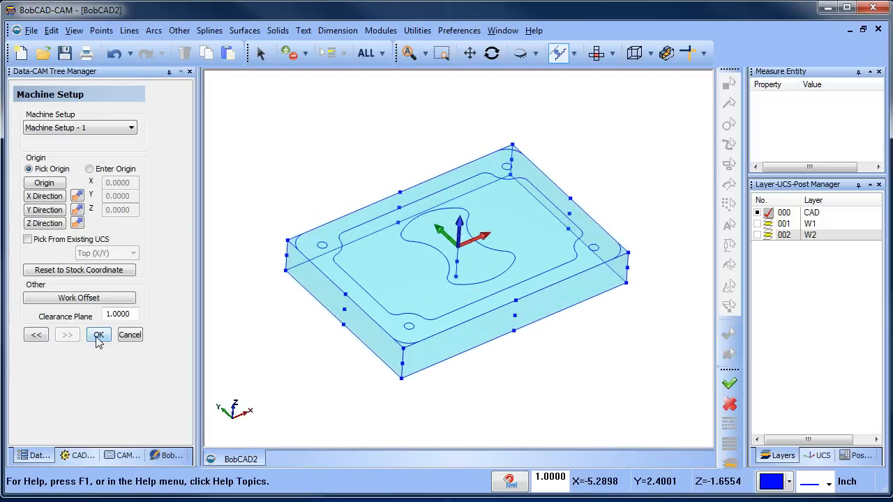
click(55, 182)
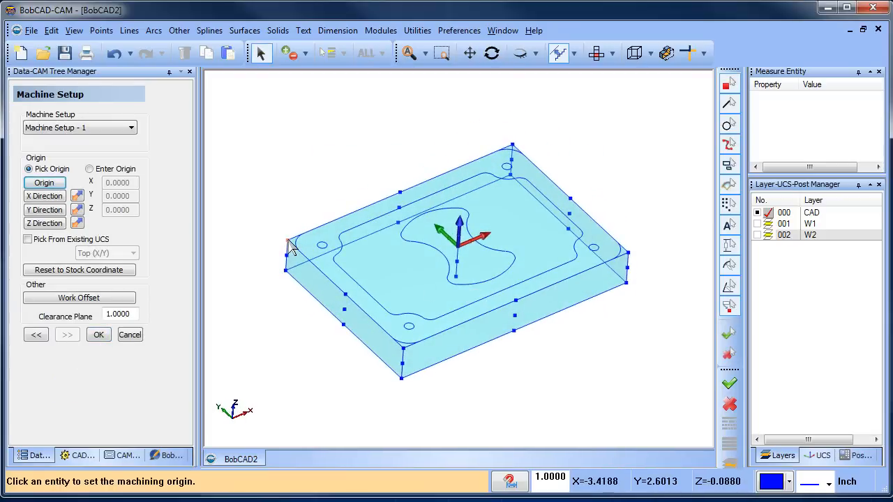
click(286, 240)
click(99, 335)
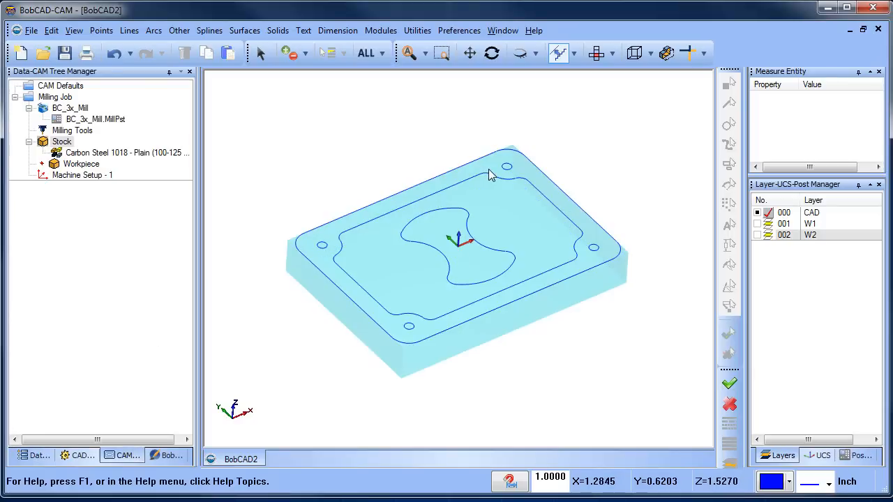
- Create a Mill 2 Axis feature under Machine Setup - 1 using the notched inner rectangle and the central island profile as geometry
right_click(414, 125)
click(429, 146)
click(596, 53)
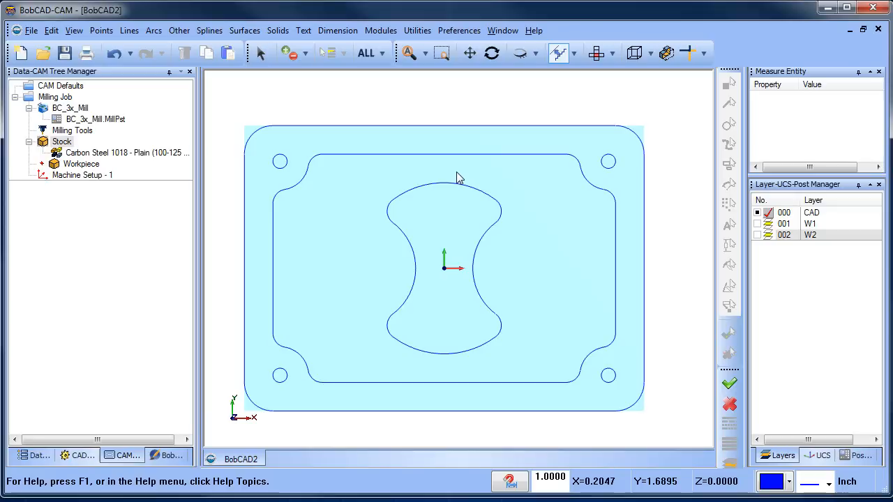
scroll(472, 223, down, 2)
middle_drag(475, 305, 478, 281)
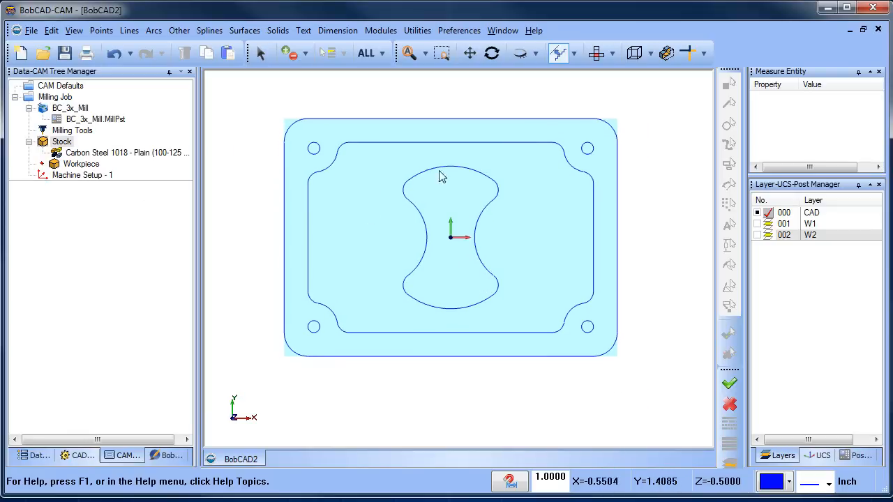
click(72, 175)
right_click(72, 175)
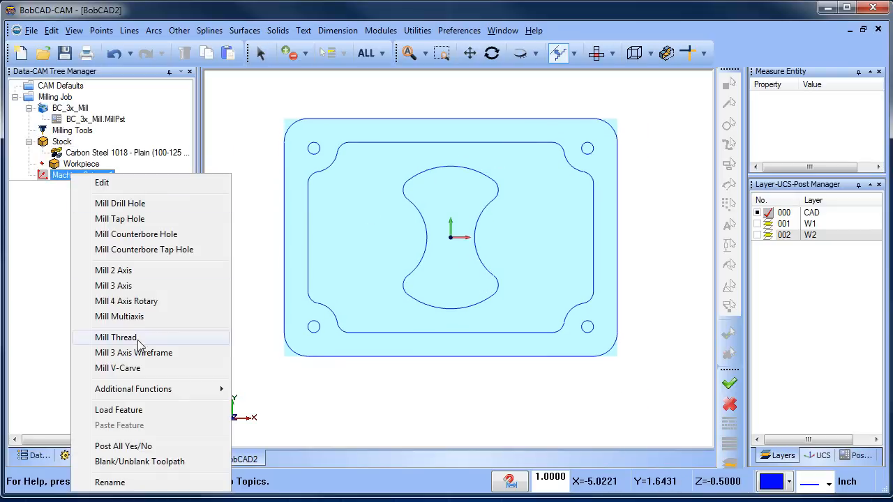
click(150, 284)
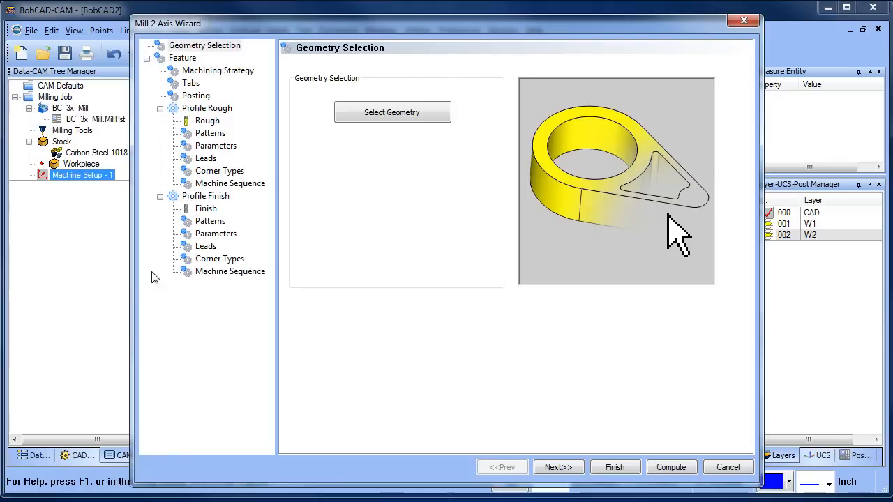
click(380, 115)
click(384, 145)
shift+click(441, 169)
key(space)
click(575, 464)
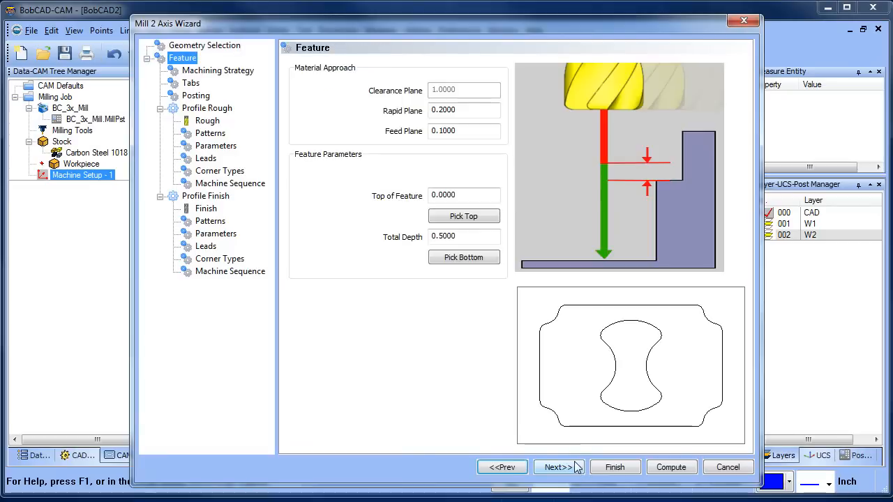
- Set the machining strategy to Pocketing and remove the Profile Finish operation
click(216, 71)
click(314, 116)
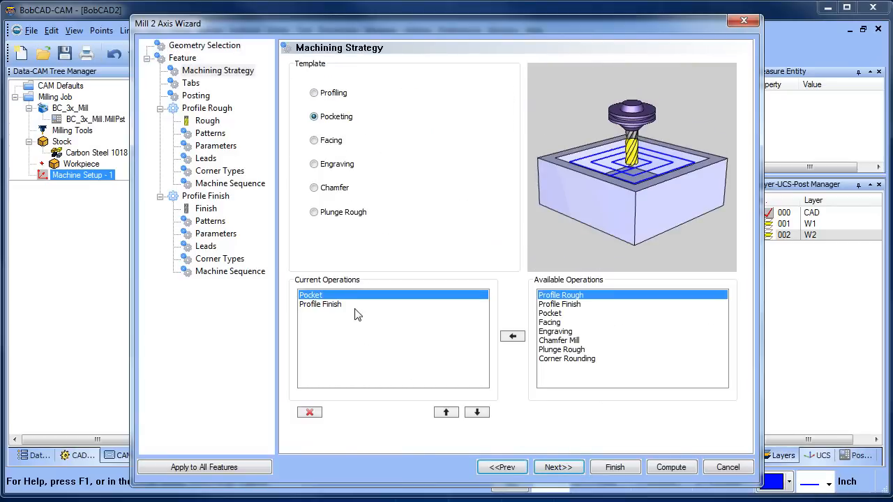
click(343, 305)
click(310, 412)
click(558, 467)
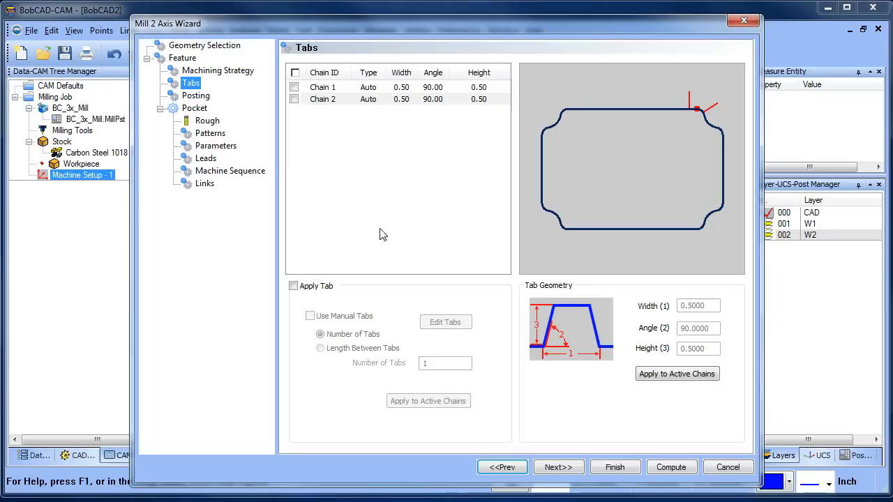
- Set the pocket operation's pattern to Advanced Pocket with adaptive roughing
click(209, 123)
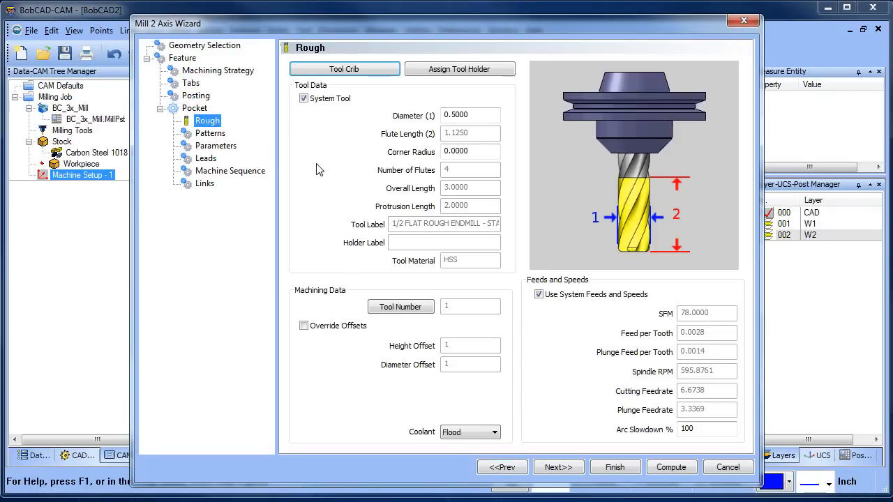
click(220, 135)
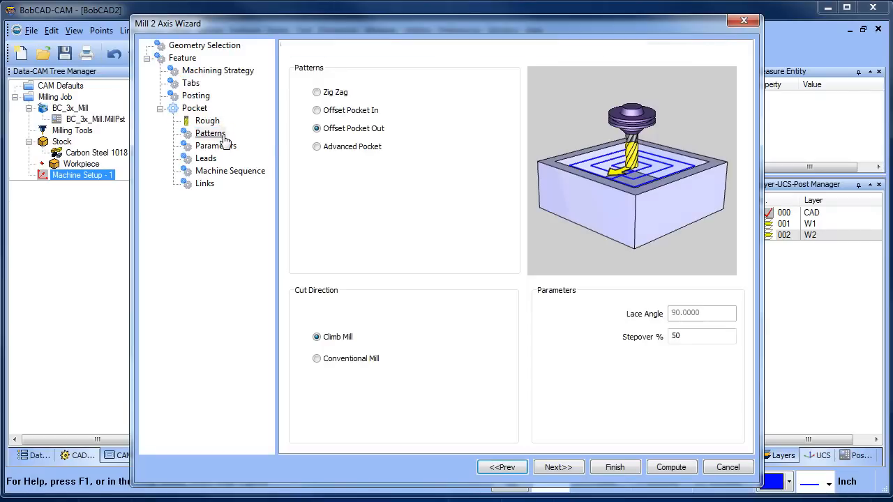
click(317, 147)
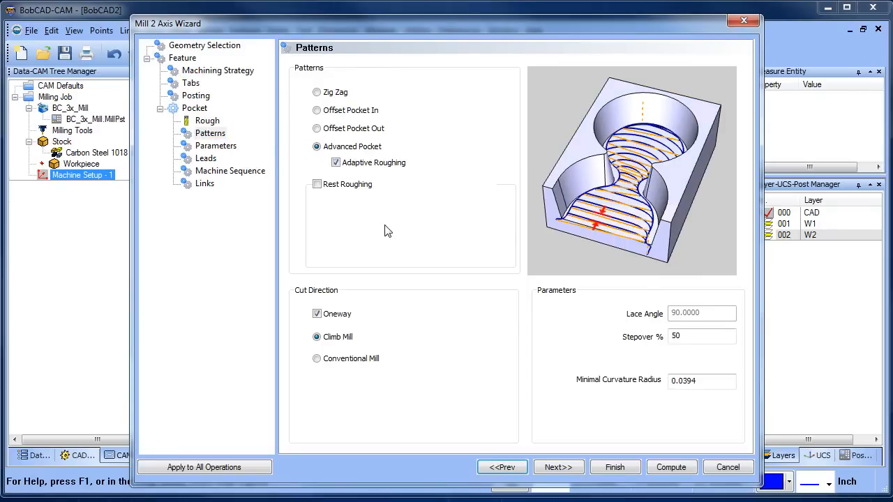
click(563, 467)
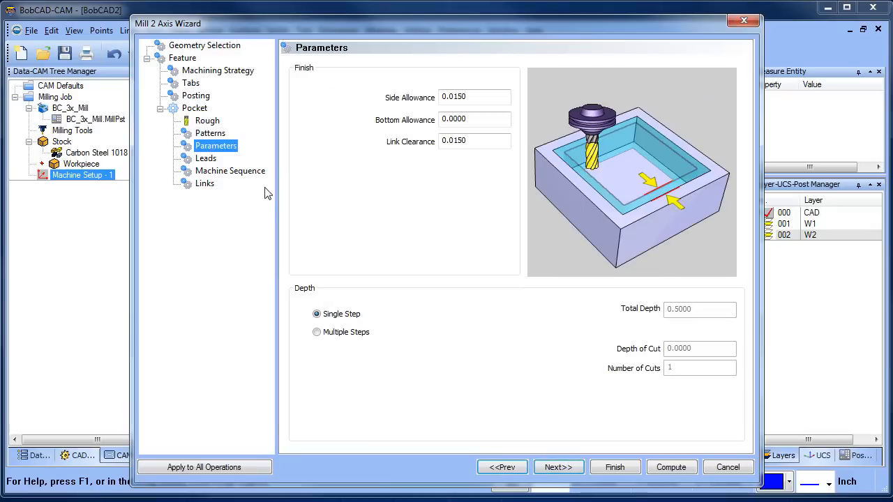
- Set the pocket's material entry to Spiral and compute the toolpath
click(208, 159)
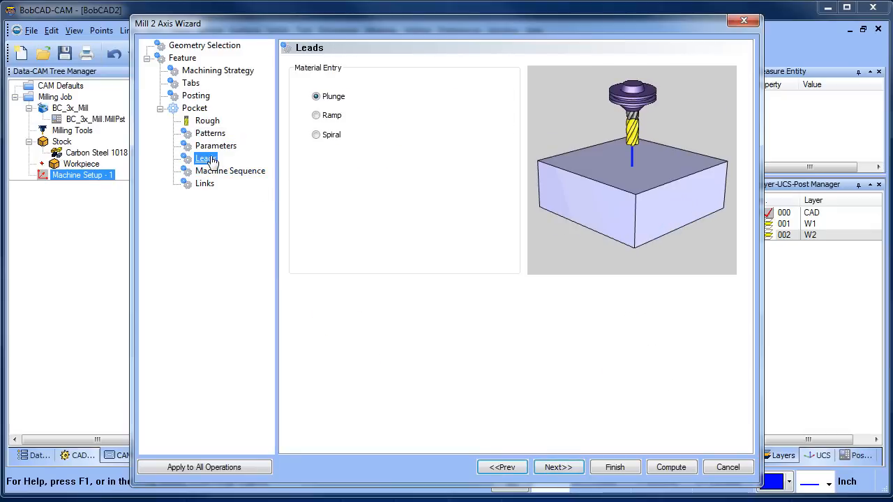
click(328, 136)
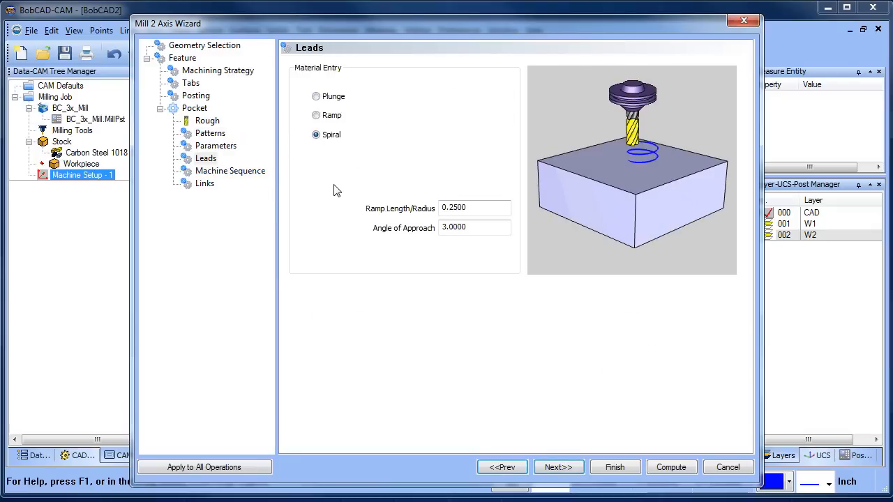
click(674, 469)
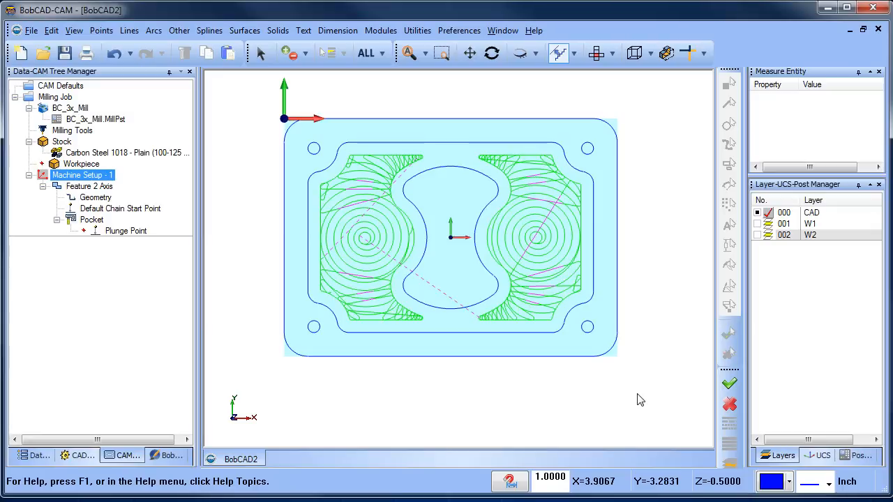
- Edit the 2 axis feature and add a second Pocket operation to its current operations
scroll(418, 159, up, 2)
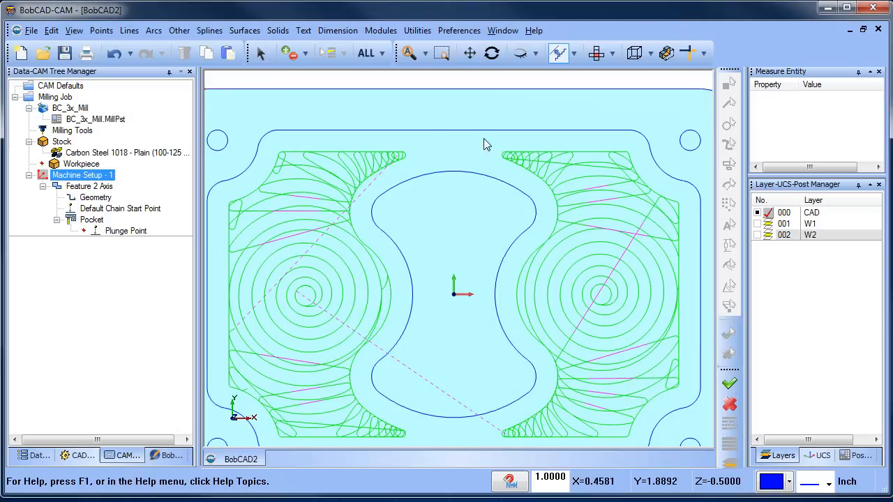
scroll(467, 223, down, 2)
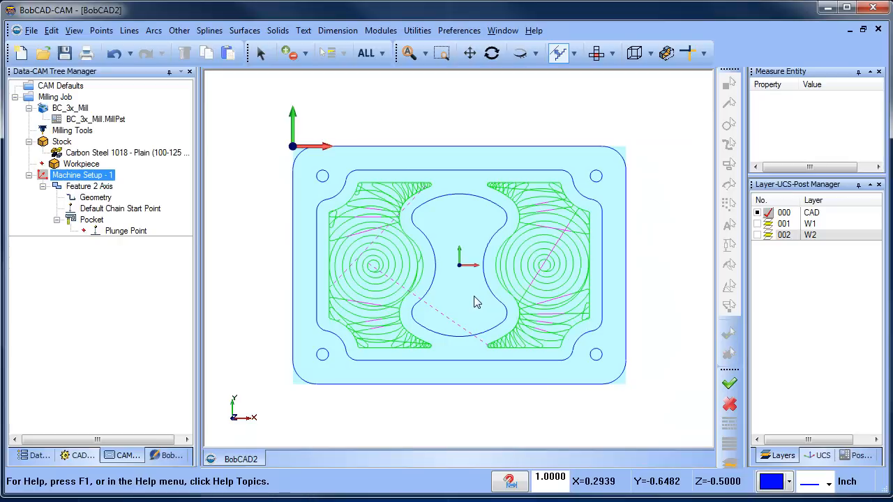
middle_drag(470, 315, 515, 322)
click(596, 53)
scroll(470, 227, up, 1)
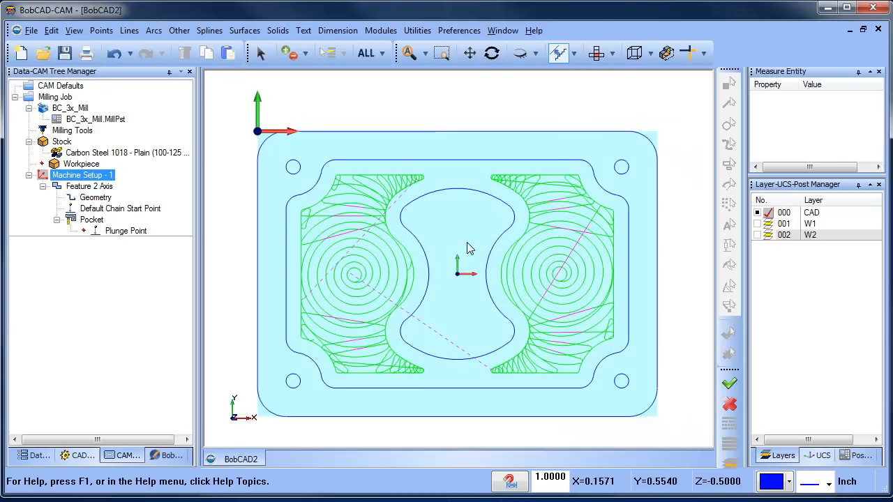
scroll(469, 258, down, 2)
click(80, 186)
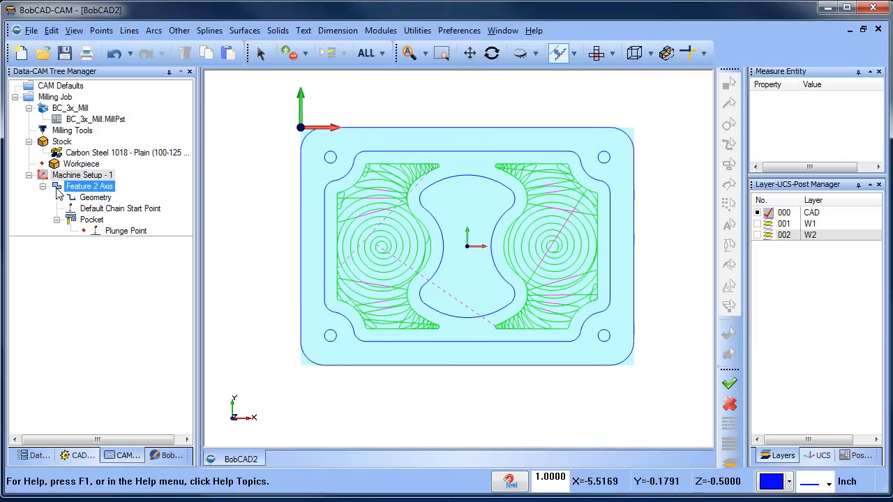
right_click(74, 186)
click(105, 166)
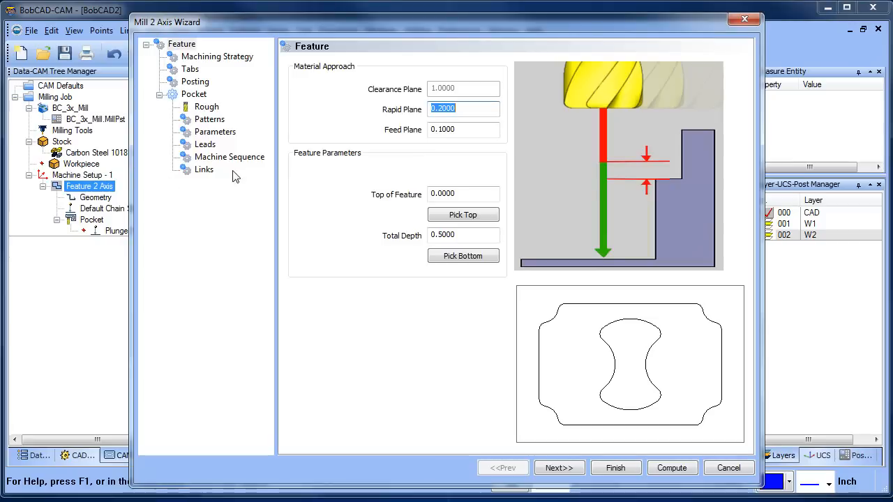
click(217, 57)
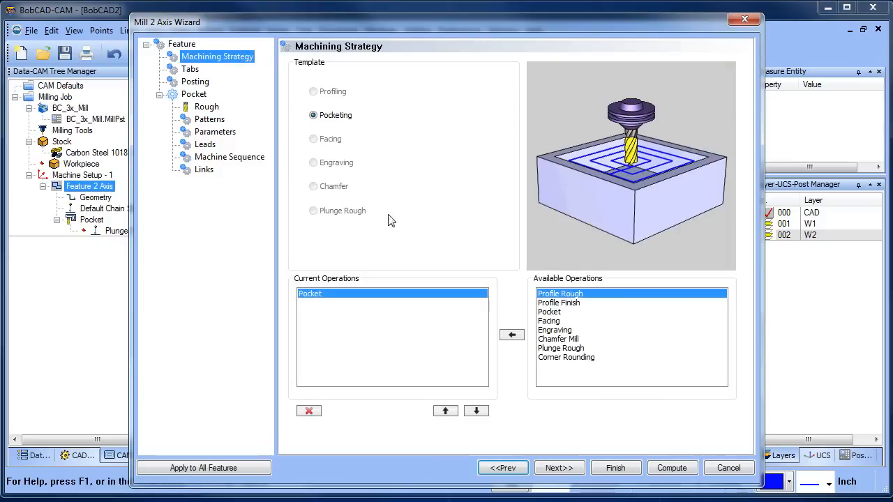
click(562, 312)
click(513, 336)
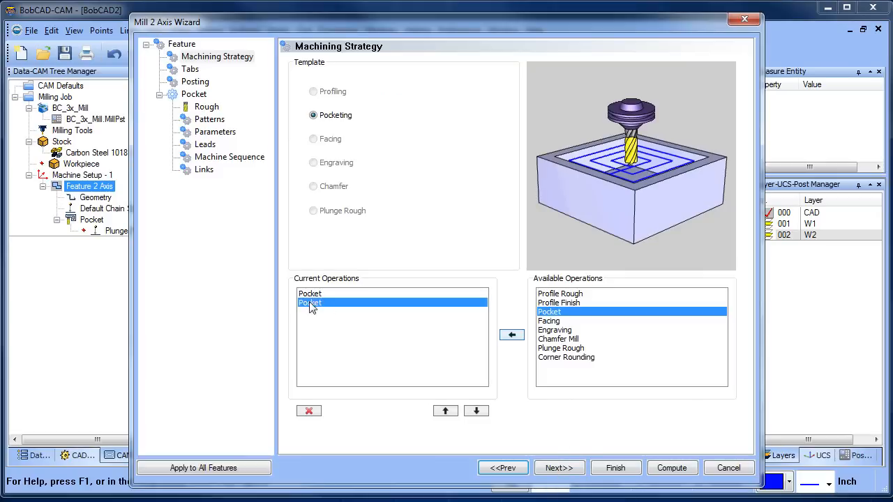
click(562, 469)
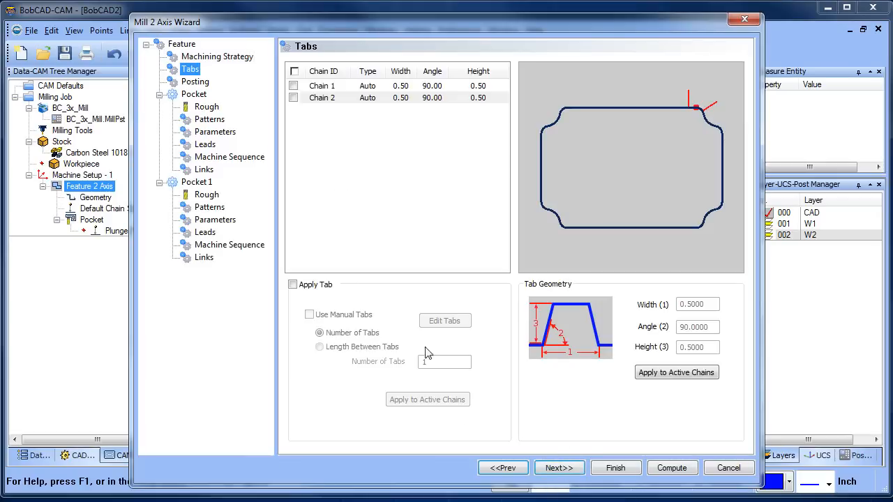
- Set the rough tool diameter of the Pocket 1 operation to 0.25
click(208, 195)
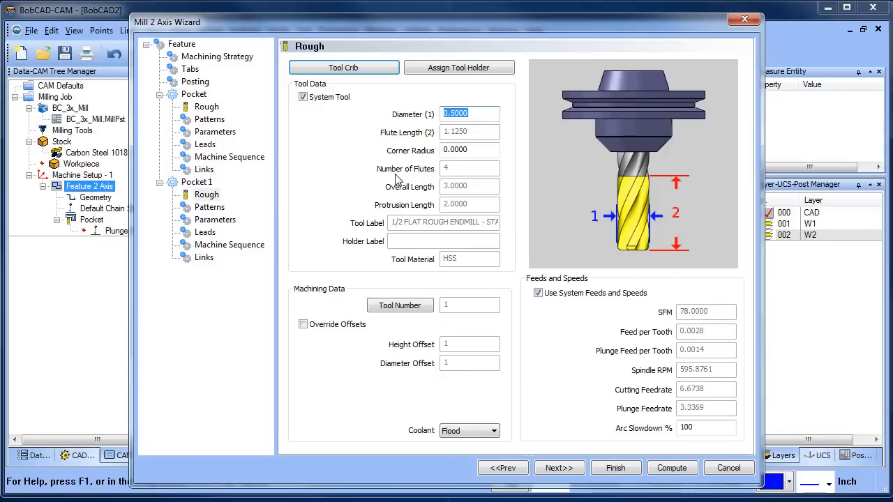
text(.25)
key(Tab)
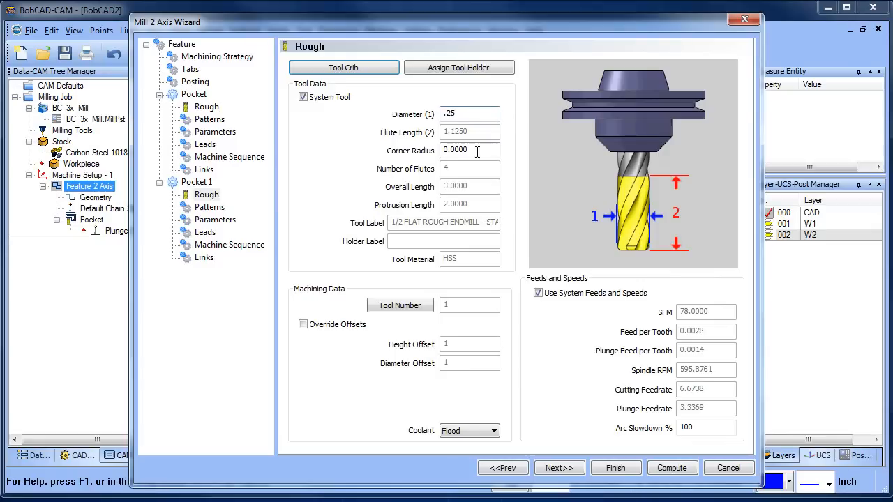
- Set the Pocket 1 pattern to Advanced Pocket with adaptive roughing and enable rest roughing
click(207, 210)
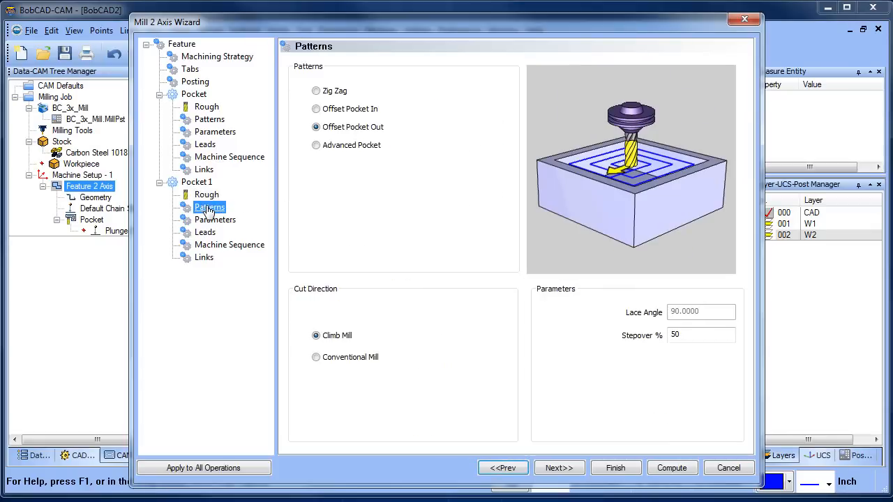
click(316, 145)
click(336, 161)
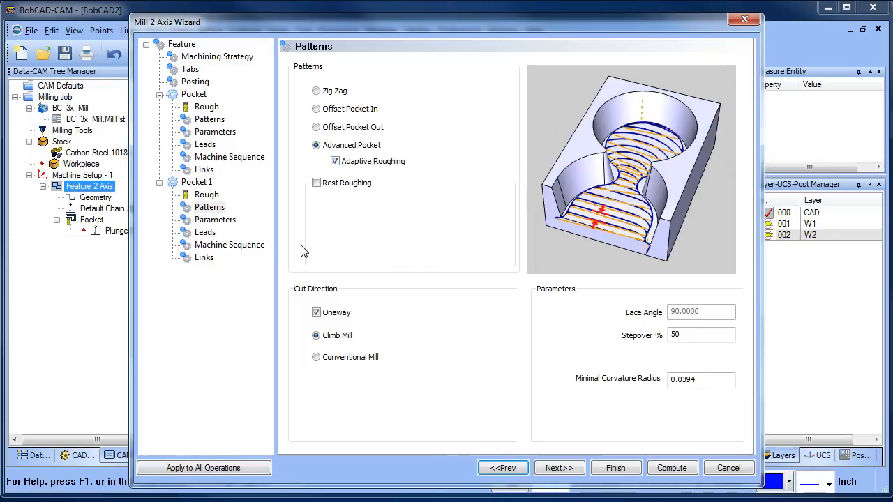
click(316, 182)
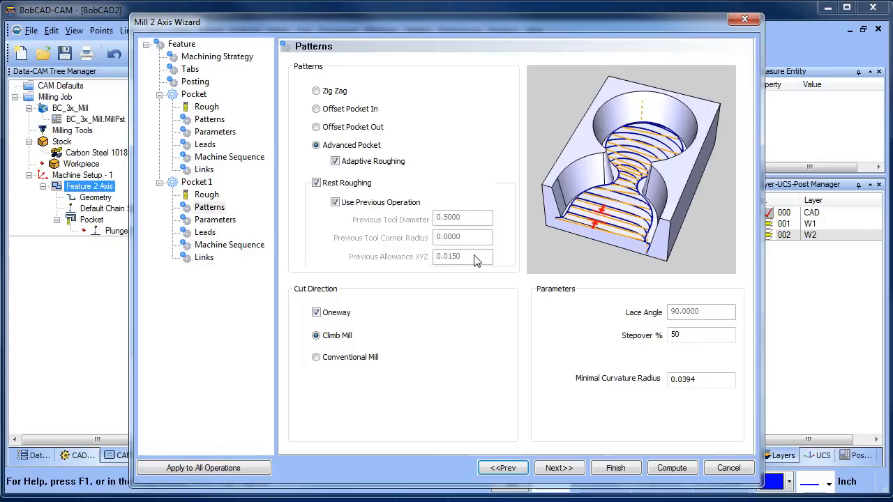
- Turn off Use Previous Operation for rest roughing and set the previous tool diameter to 0.55
click(334, 202)
key(Tab)
text(.)
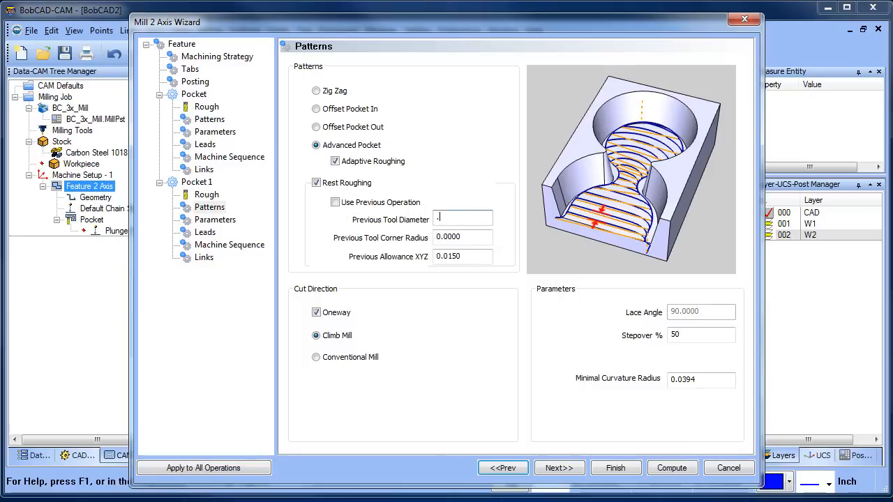
text(55)
click(477, 236)
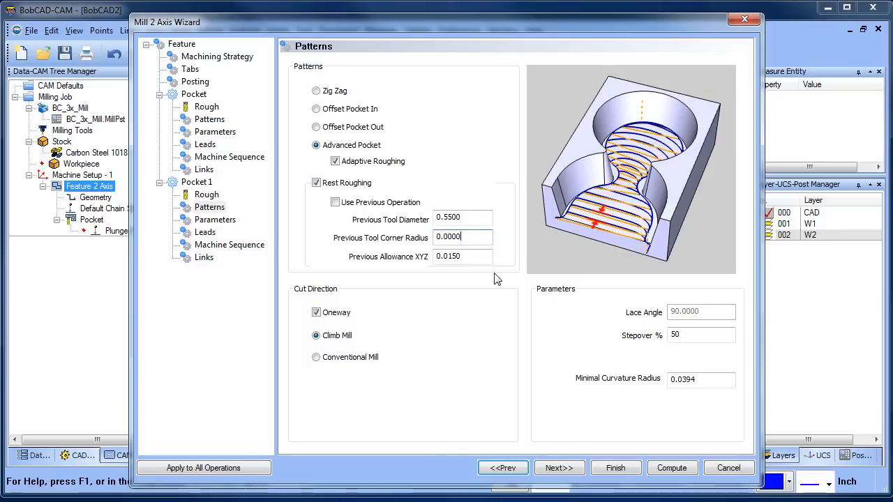
- Finish the 2 axis feature setup and compute the toolpath of the Pocket 1 operation
click(559, 468)
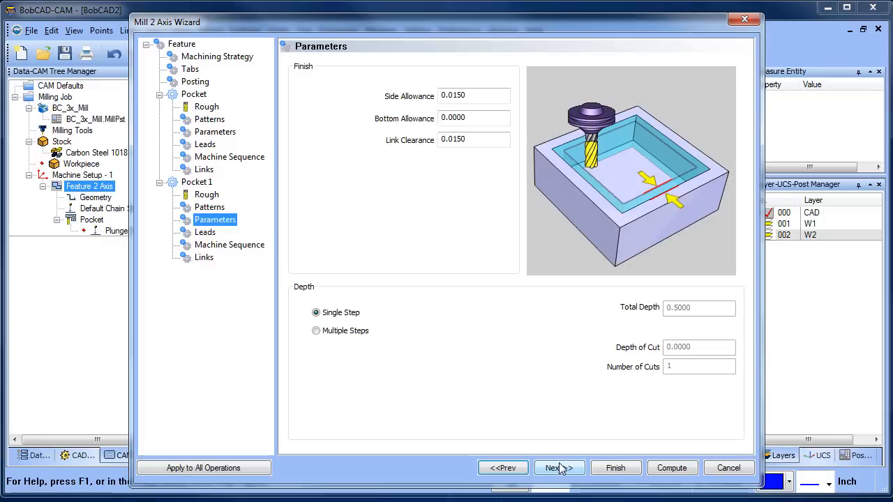
click(615, 468)
click(93, 231)
right_click(94, 231)
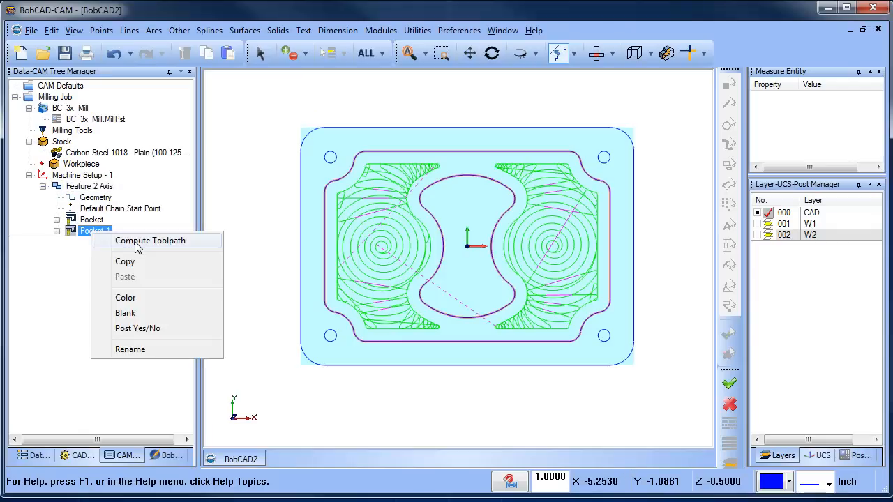
click(137, 244)
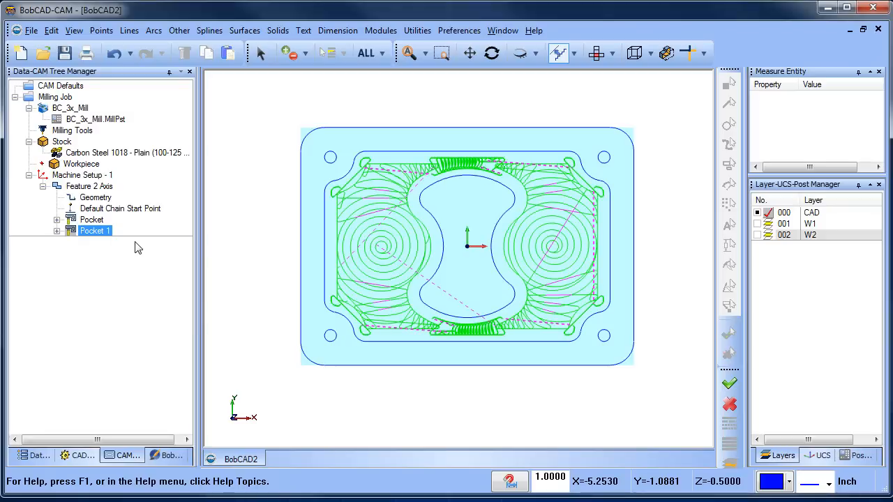
- Change the toolpath color of the Pocket 1 operation to blue
right_click(87, 234)
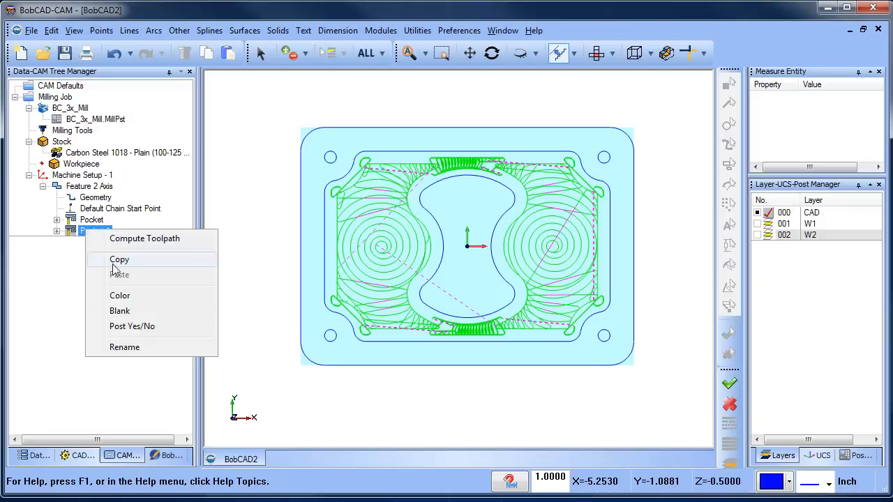
click(143, 294)
click(395, 191)
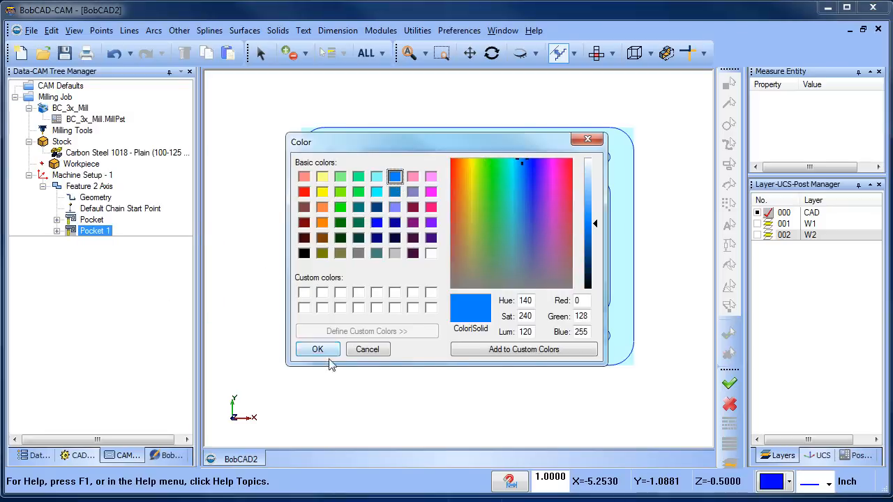
click(320, 351)
- Examine the Pocket 1 rest roughing toolpath at both narrow sections between the island and pocket wall, then in a tilted 3D view
scroll(493, 159, up, 6)
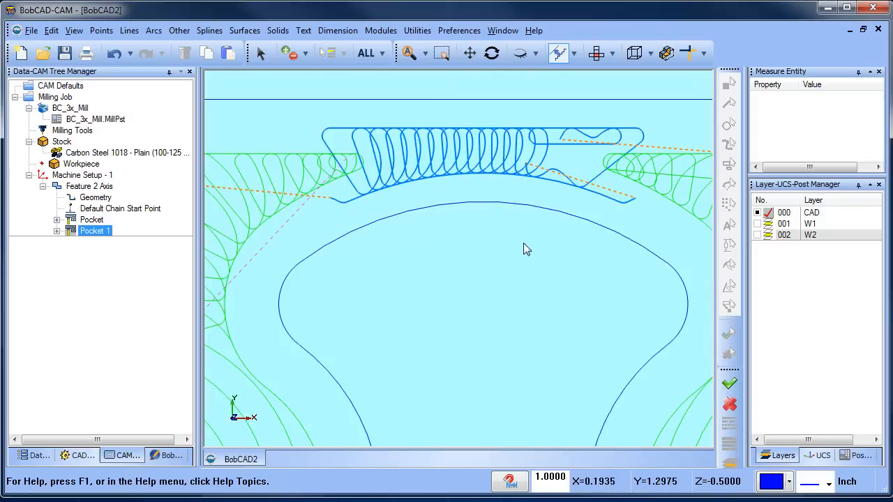
scroll(524, 242, up, 4)
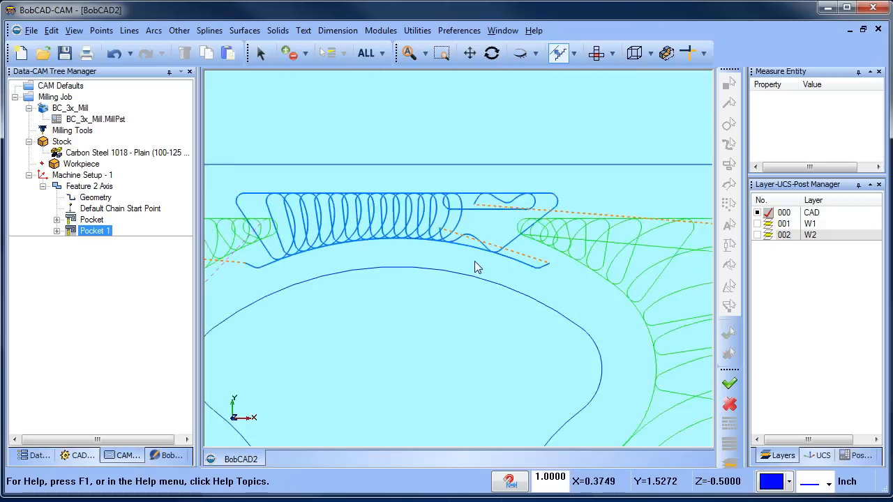
scroll(474, 261, down, 5)
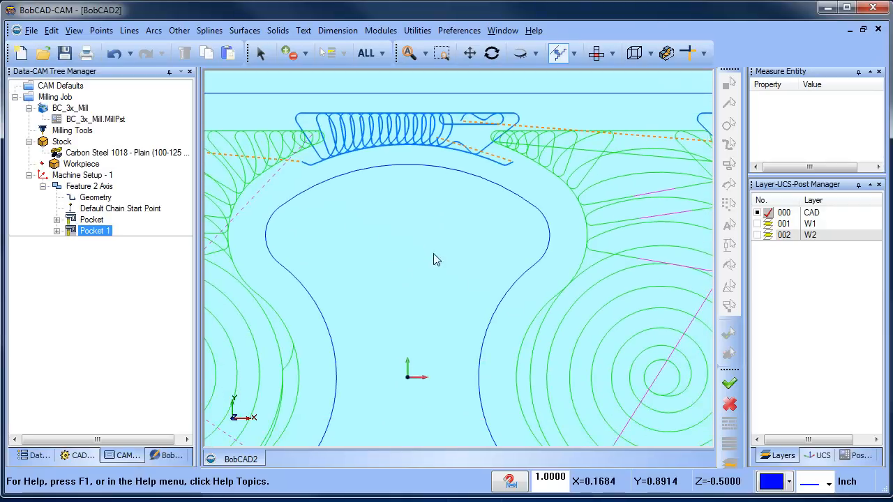
scroll(433, 259, down, 3)
scroll(432, 321, up, 4)
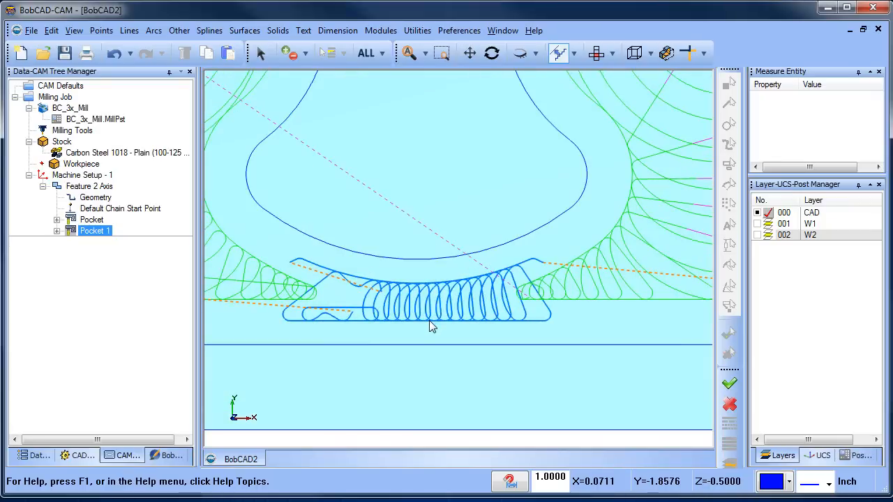
scroll(430, 322, down, 5)
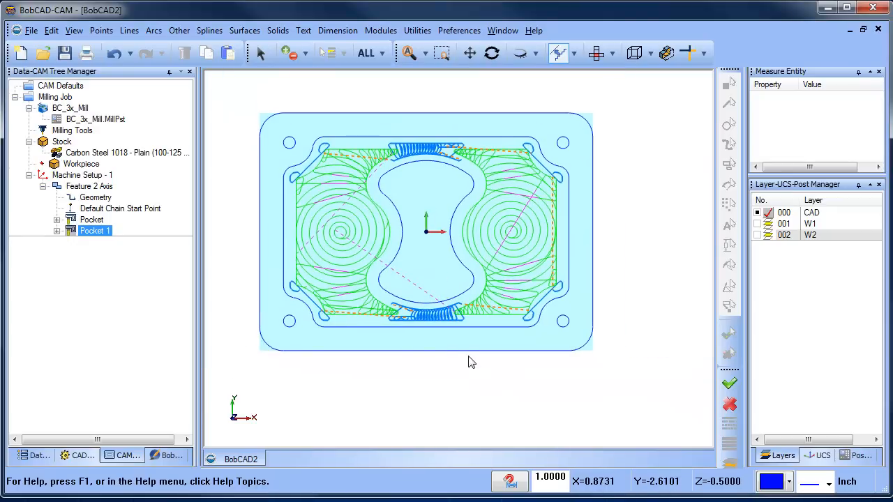
middle_drag(493, 387, 508, 329)
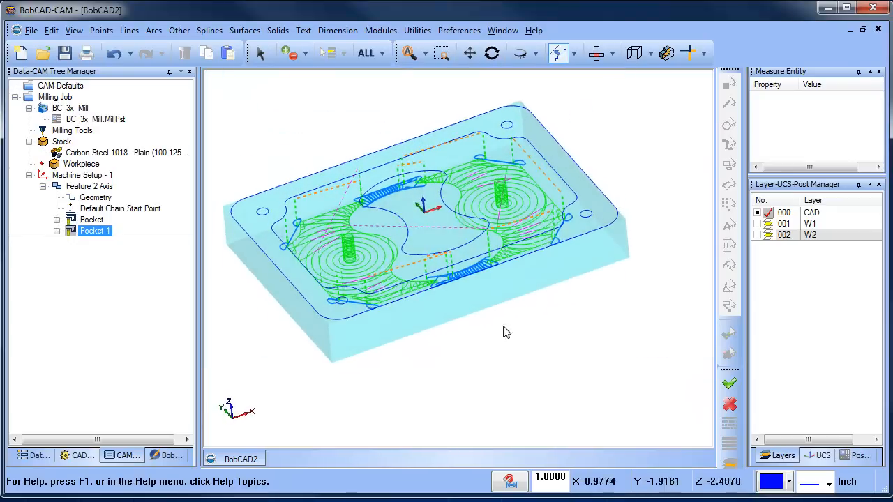
- Launch the machining simulation, hide the toolpath display and minimize the simulator's ribbon to enlarge the view
click(377, 30)
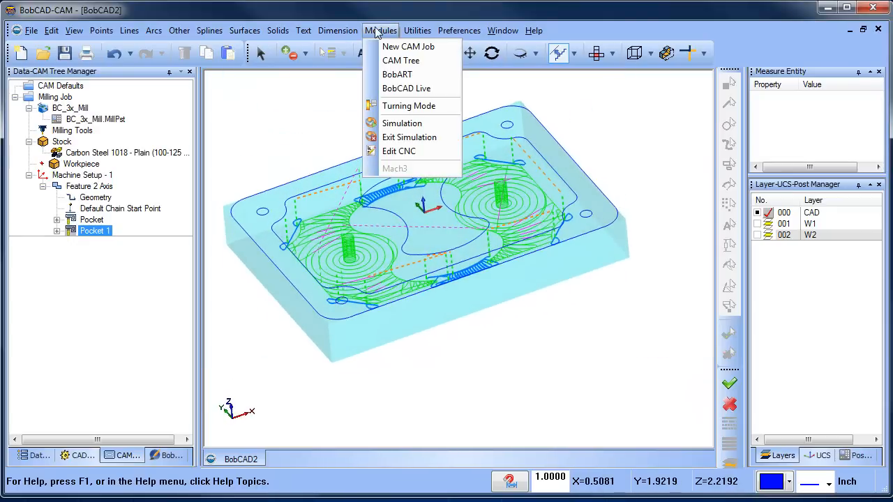
click(410, 124)
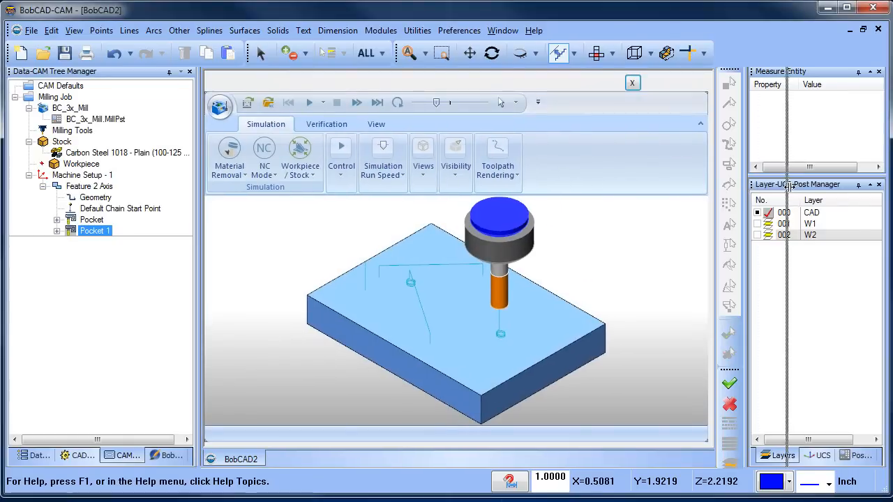
click(459, 174)
click(472, 203)
click(741, 123)
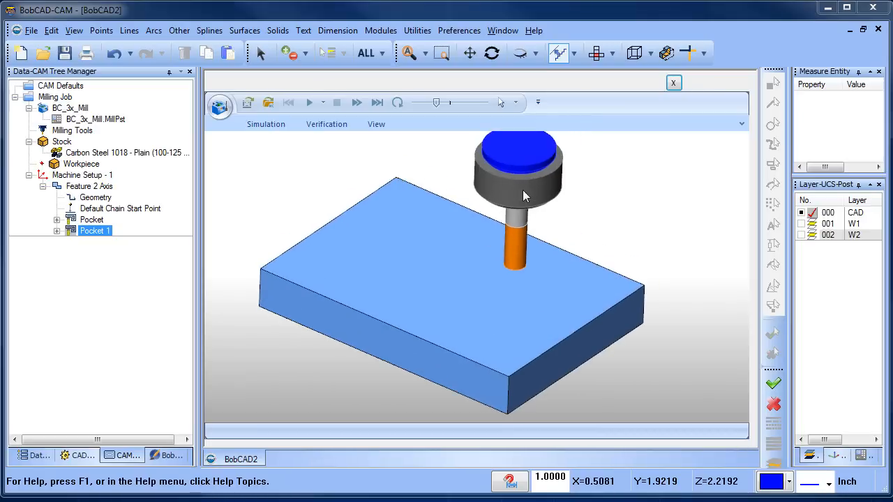
- Run the material removal simulation with a slightly higher run speed, pausing it as the tool enters the stock
click(309, 104)
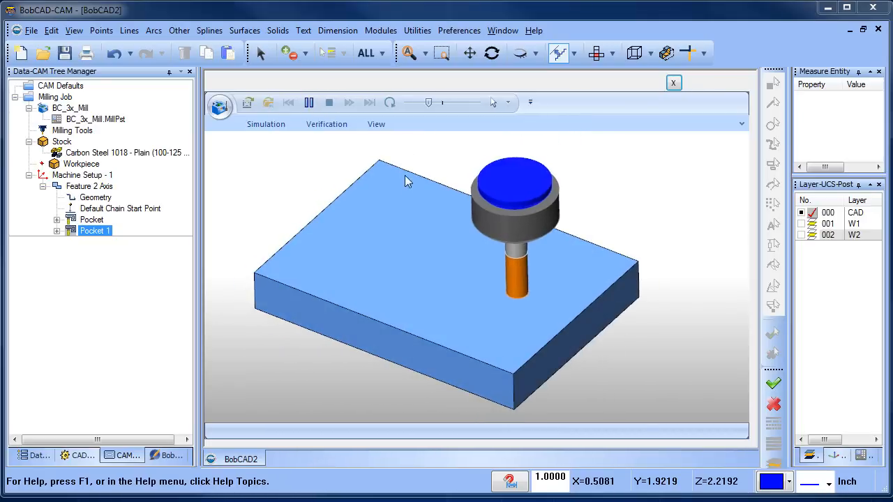
mouse_move(429, 103)
mouse_down()
mouse_move(446, 106)
mouse_move(433, 104)
mouse_up()
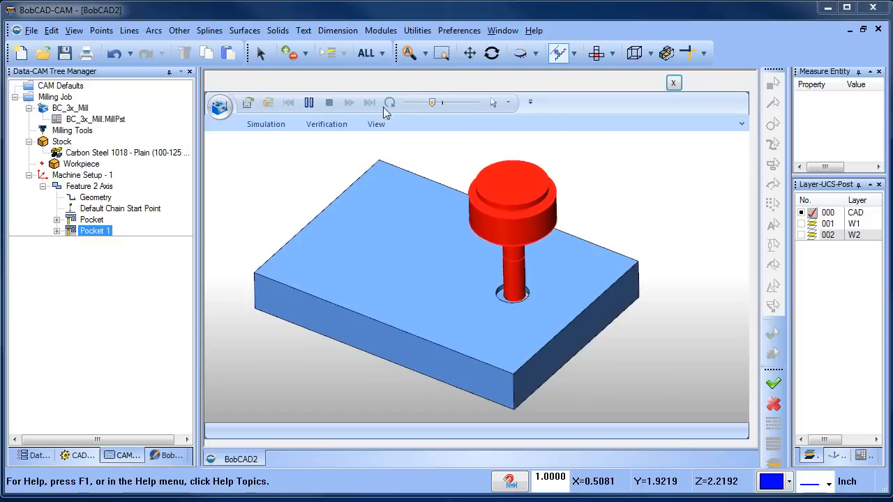
click(309, 103)
- Disable machine components collision checking and proximity alert for material mode in the simulator's verification properties
click(220, 108)
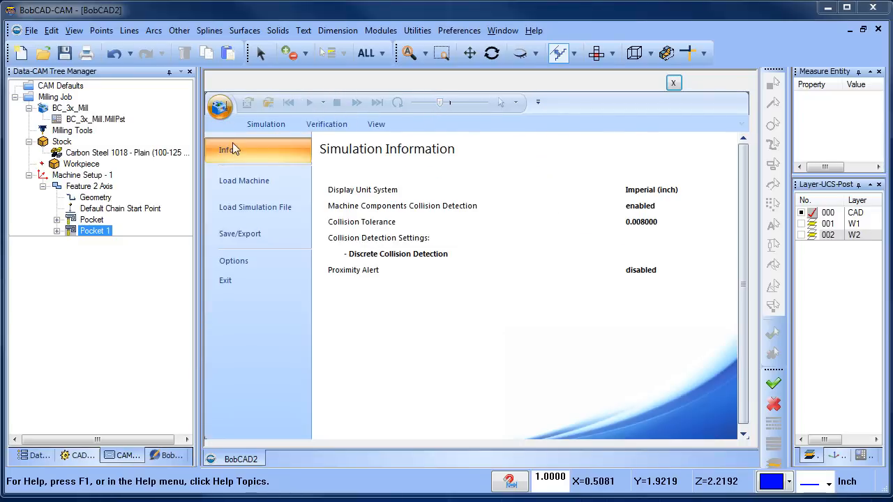
click(241, 266)
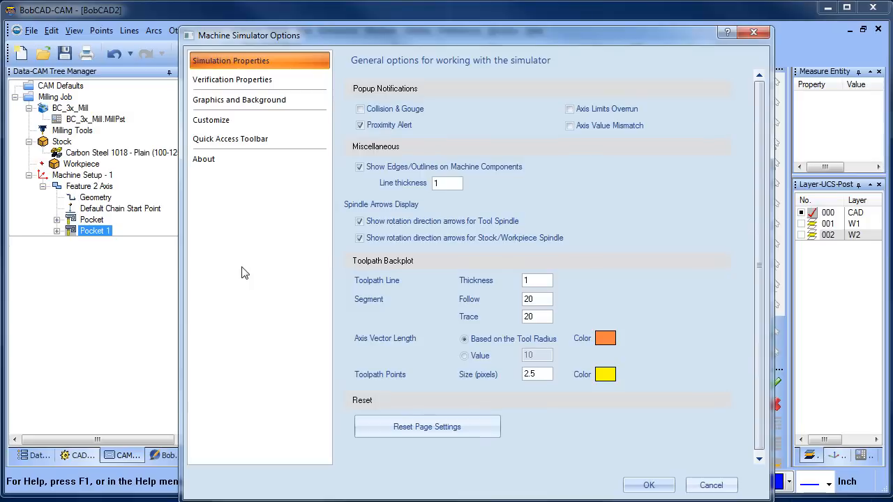
click(239, 104)
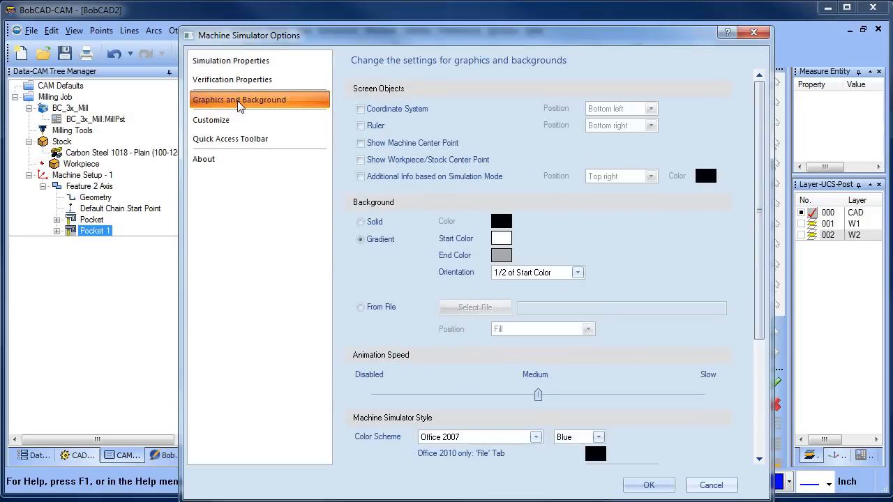
click(228, 124)
click(230, 139)
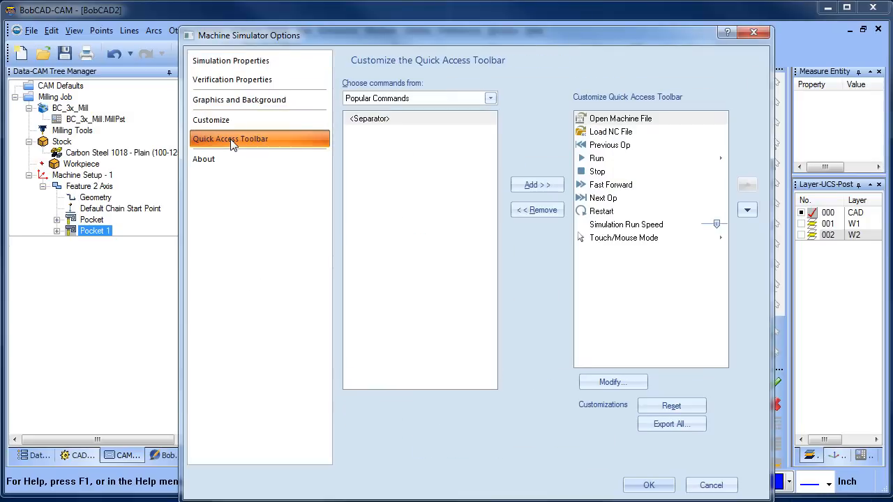
click(237, 63)
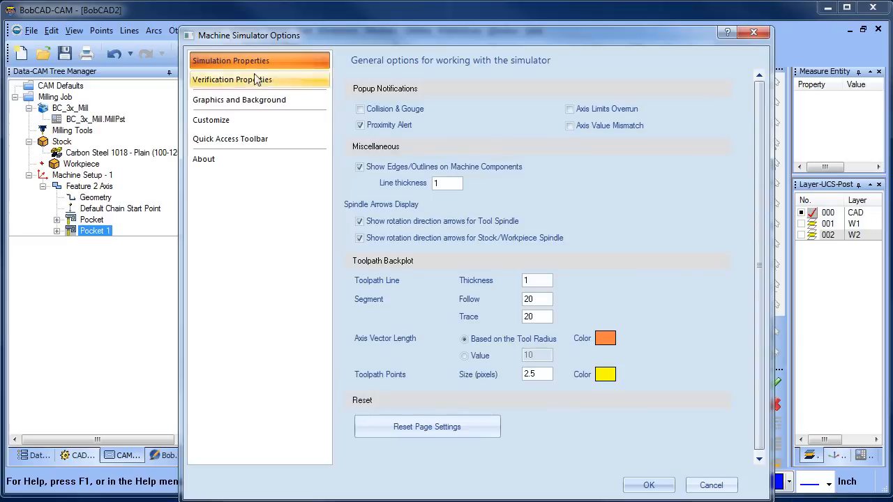
click(247, 81)
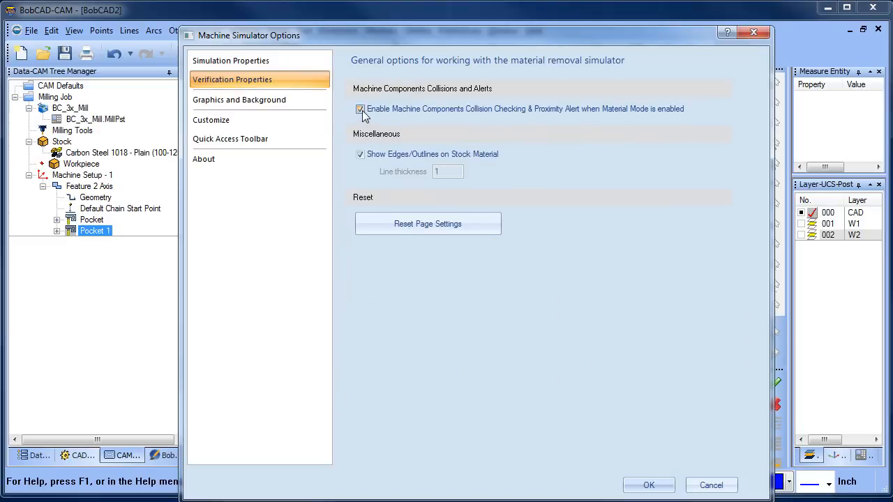
click(648, 484)
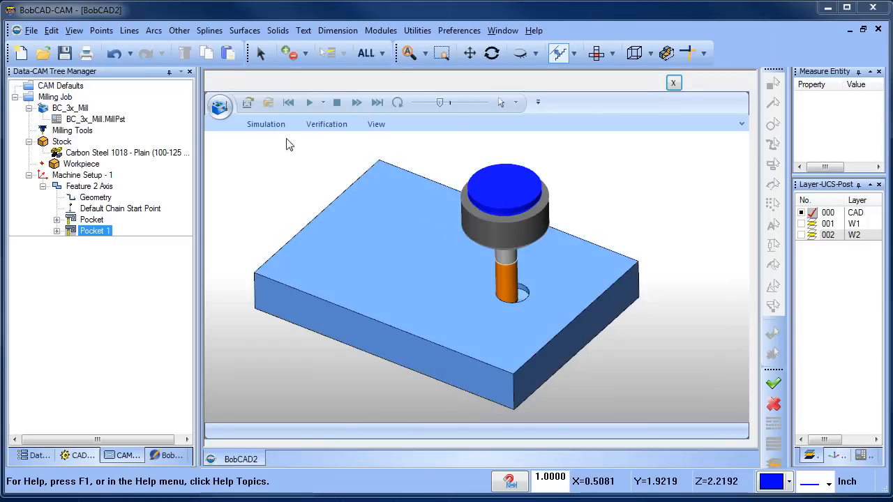
- Resume the simulation and gradually raise its run speed to watch the first Pocket operation clear the stock
click(311, 105)
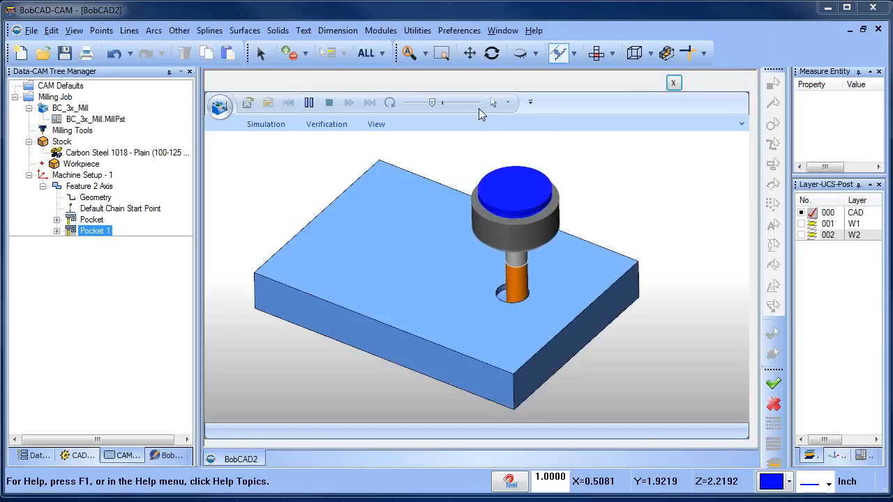
drag(432, 102, 444, 102)
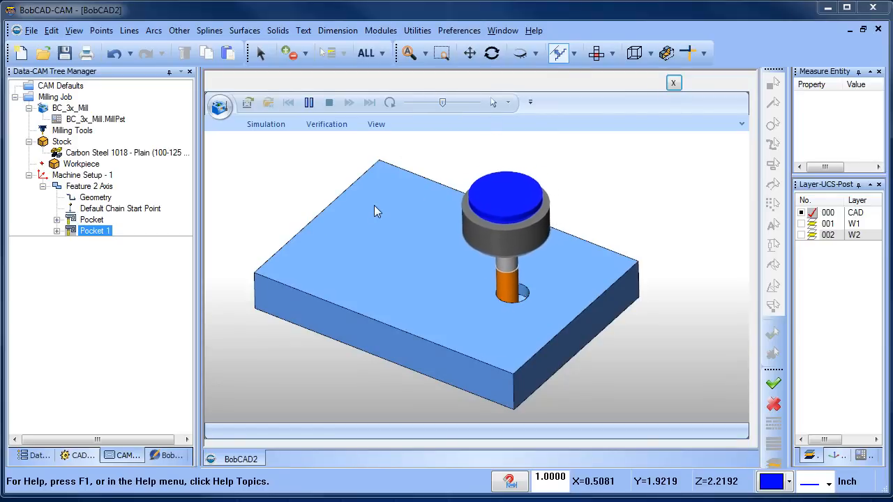
drag(443, 105, 450, 105)
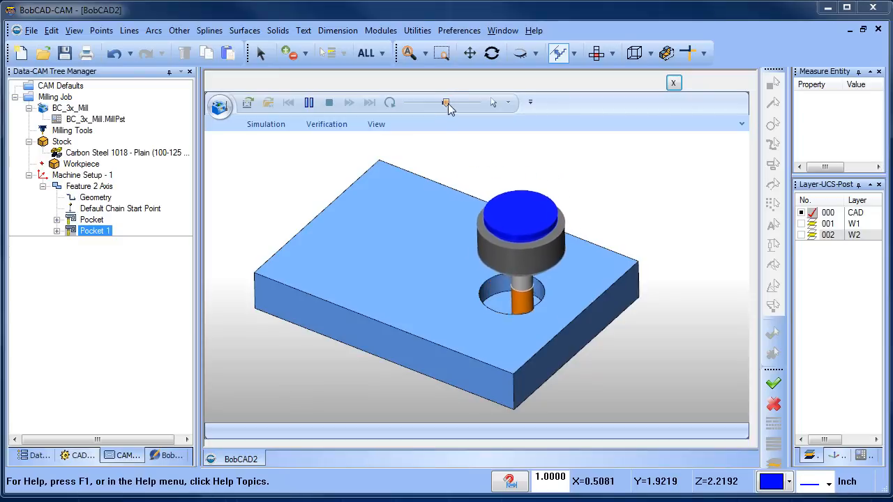
drag(448, 104, 451, 103)
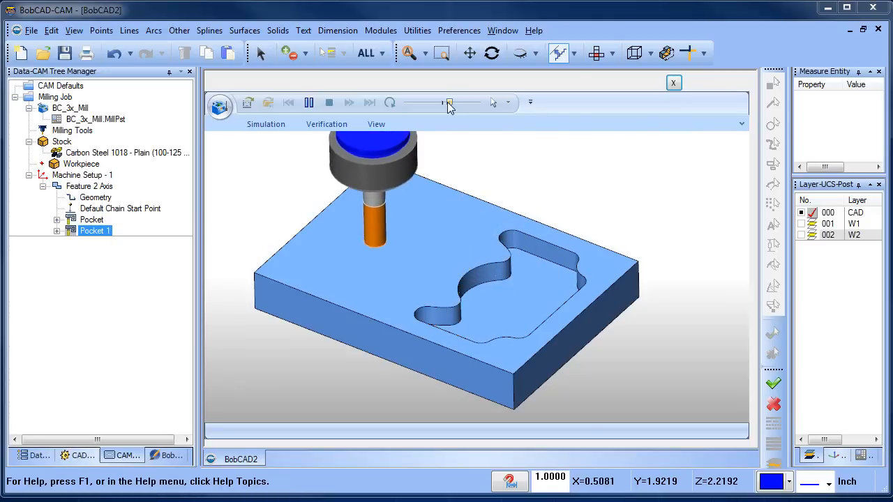
drag(449, 105, 454, 103)
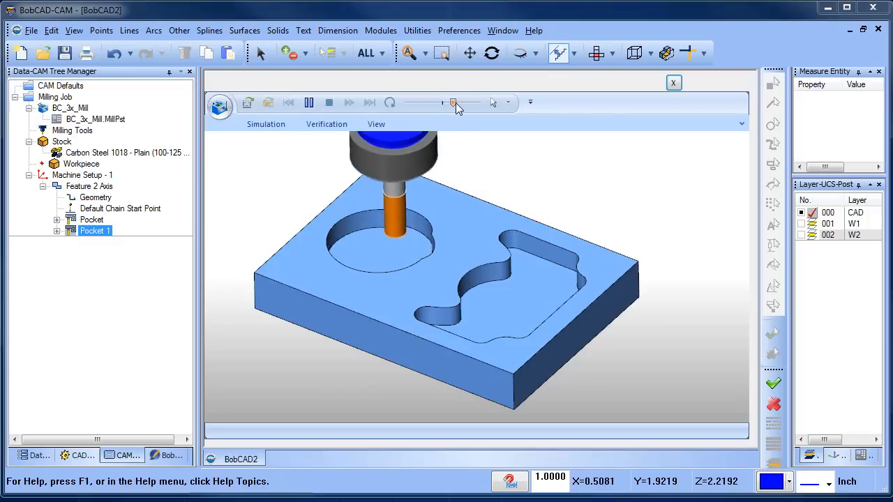
- Reduce the simulation speed to just below the midpoint and follow the end of the first Pocket operation from a steeper angle
drag(455, 103, 435, 104)
middle_drag(478, 242, 466, 251)
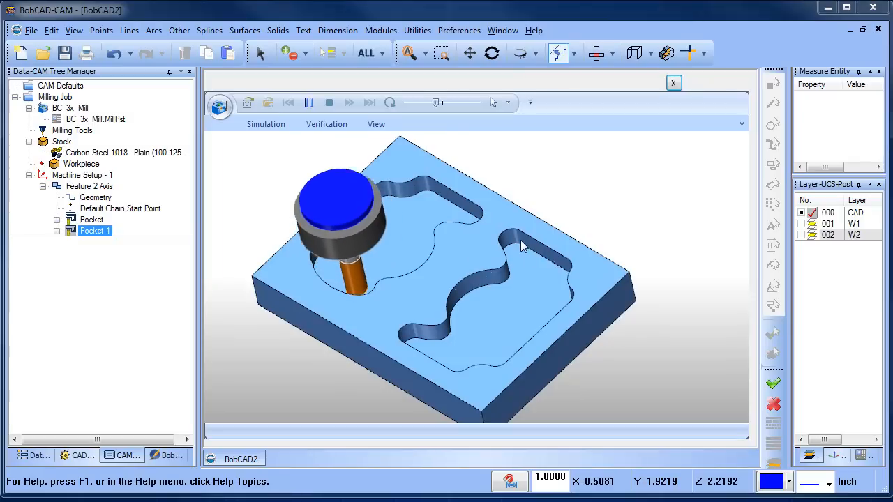
drag(436, 104, 440, 104)
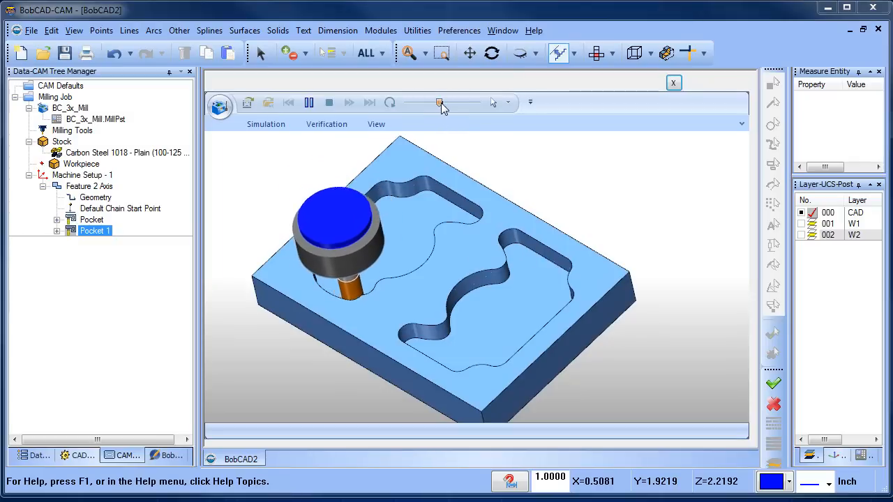
drag(441, 104, 442, 104)
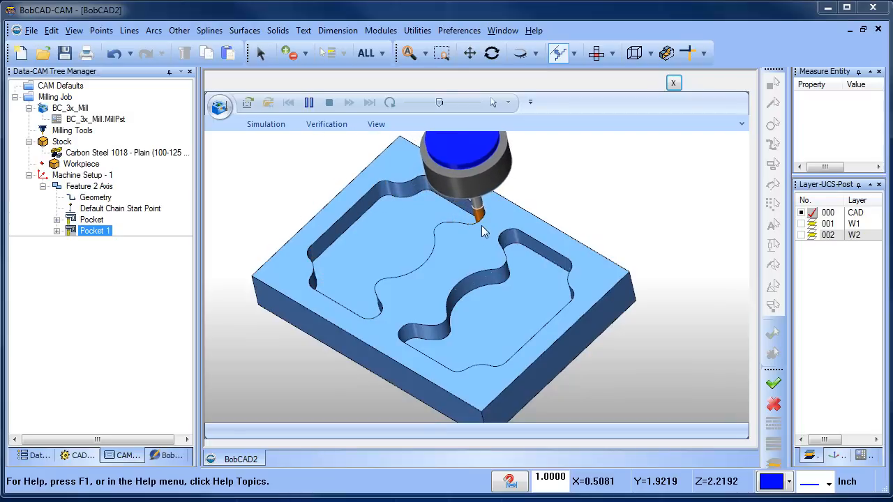
- Inspect the smaller tool's rest roughing of the narrow sections up close, and speed the simulation up again
scroll(481, 222, up, 3)
middle_drag(492, 240, 486, 260)
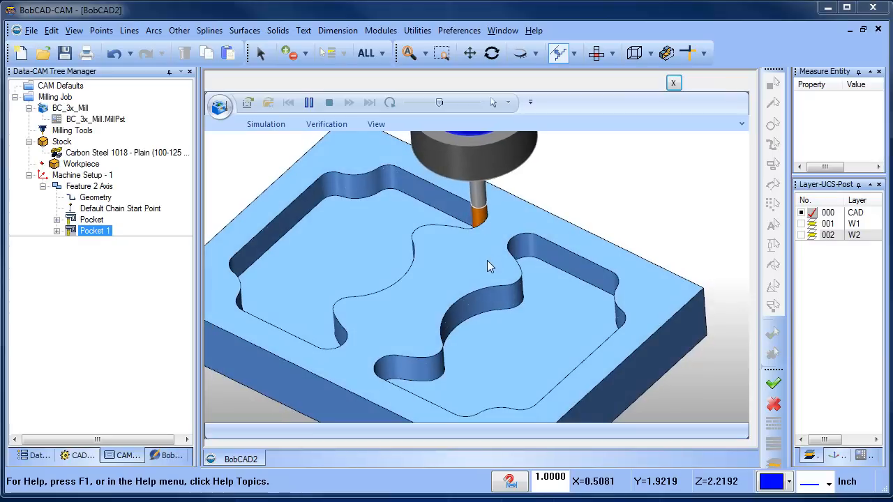
scroll(478, 256, down, 1)
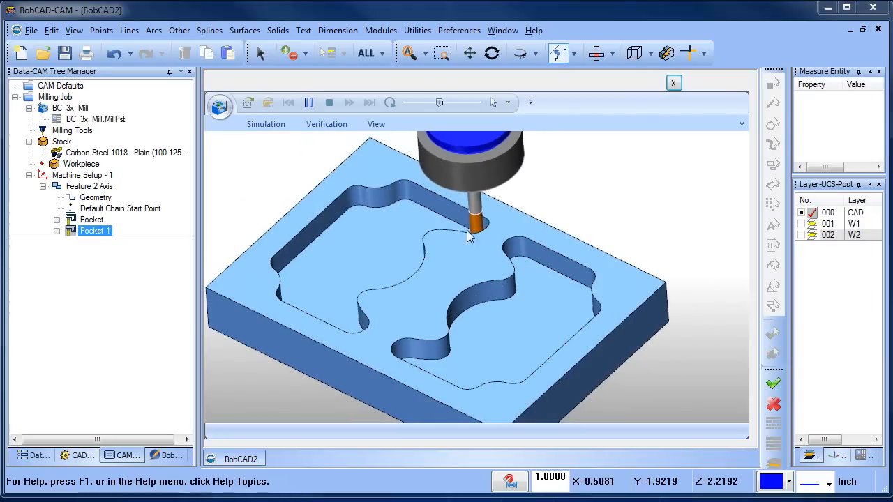
drag(441, 104, 449, 103)
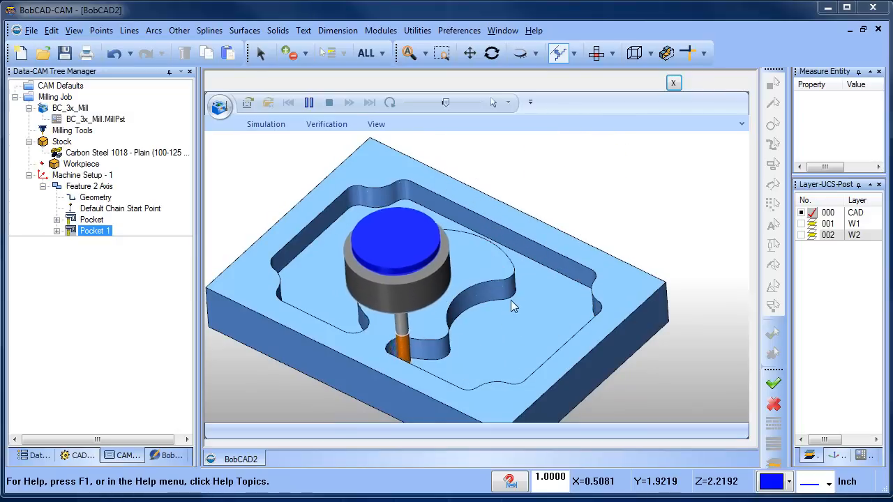
scroll(509, 301, down, 1)
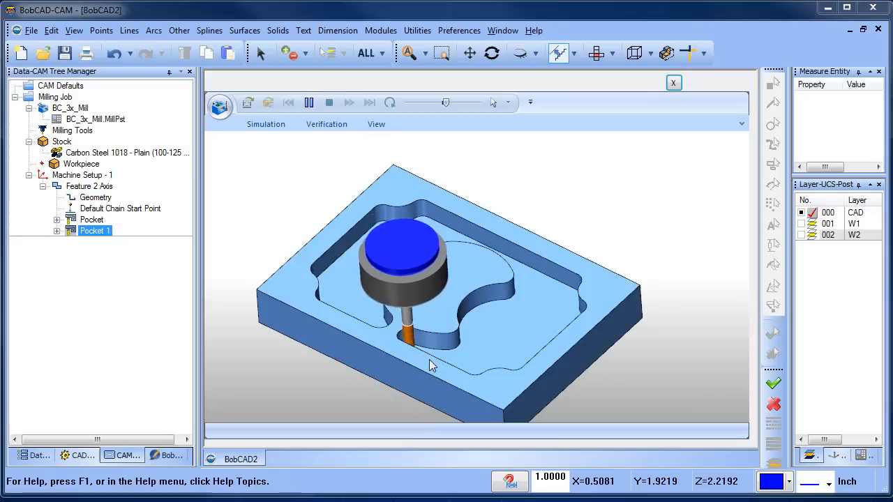